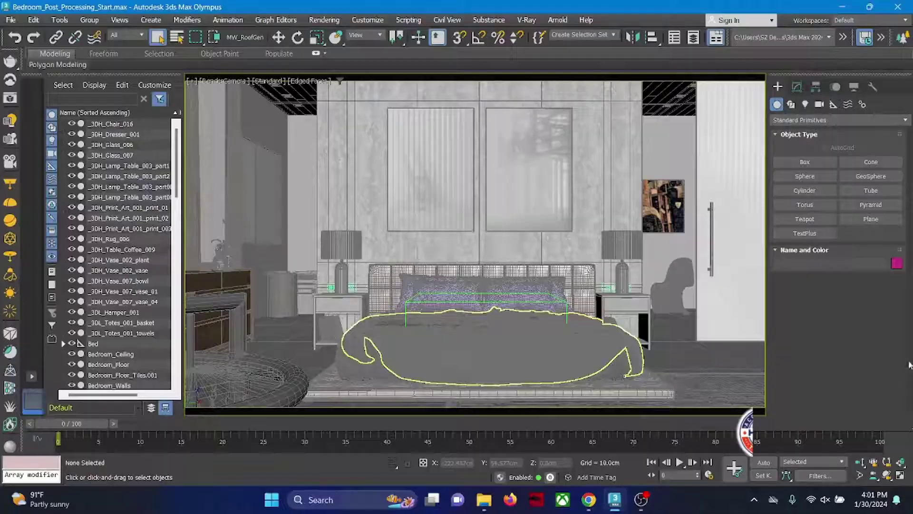
# - Isolate the bed and the feature wall behind it, and show them from the top
pyautogui.click(504, 253)
pyautogui.keyDown('ctrl'); pyautogui.click(504, 276); pyautogui.keyUp('ctrl')
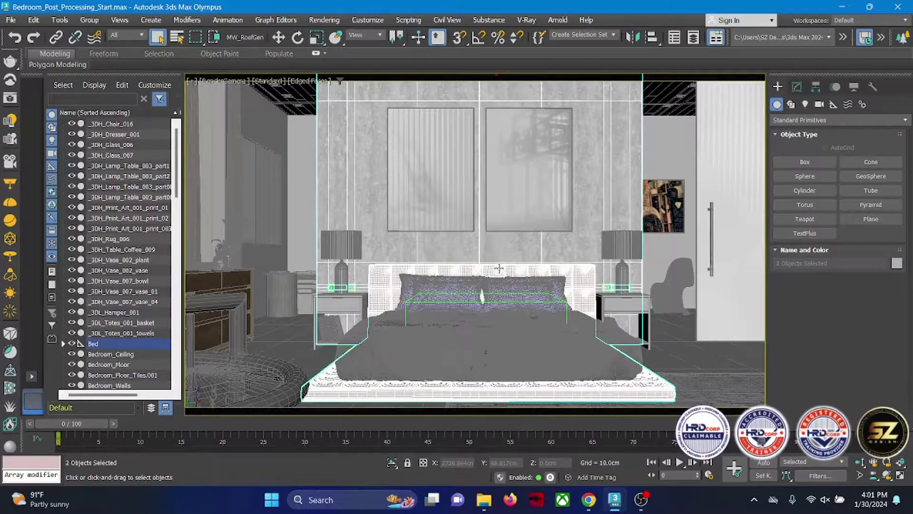
pyautogui.hotkey('alt', 'q')
pyautogui.click(200, 81)
pyautogui.click(236, 145)
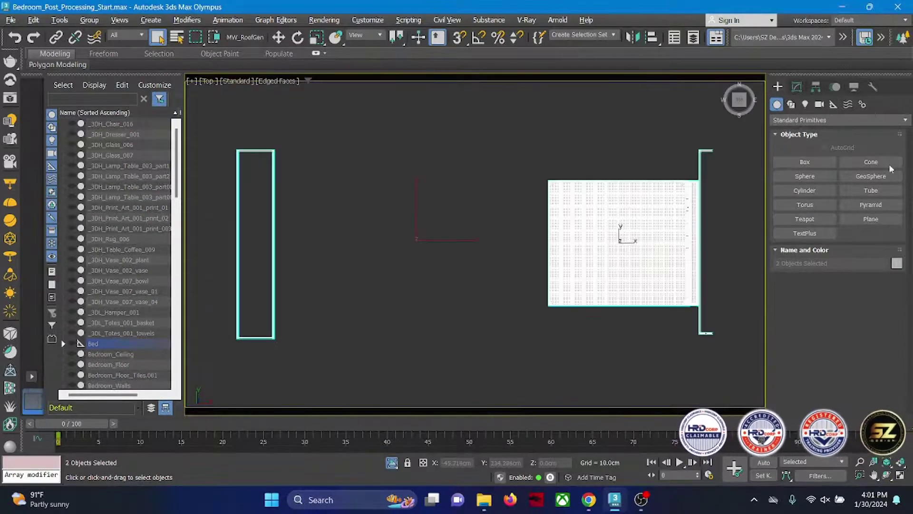
# - Create a TextPlus object from the Standard Primitives beside the bed in the top view
pyautogui.click(787, 120)
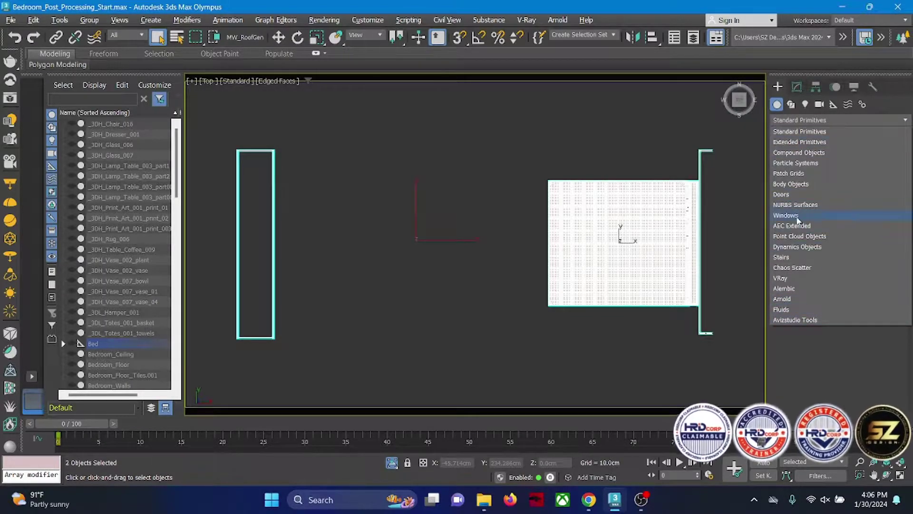
pyautogui.click(800, 133)
pyautogui.click(805, 233)
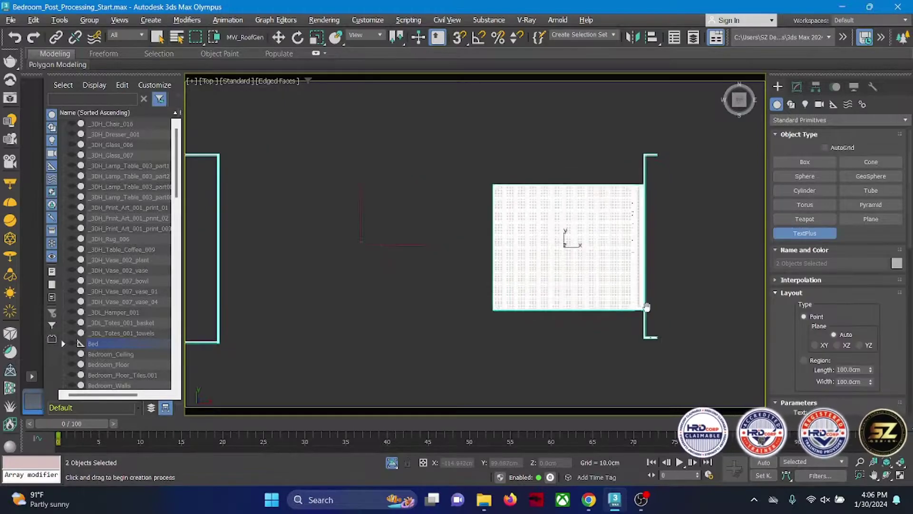
pyautogui.click(594, 358)
pyautogui.scroll(3, 596, 362)
pyautogui.scroll(-6, 601, 367)
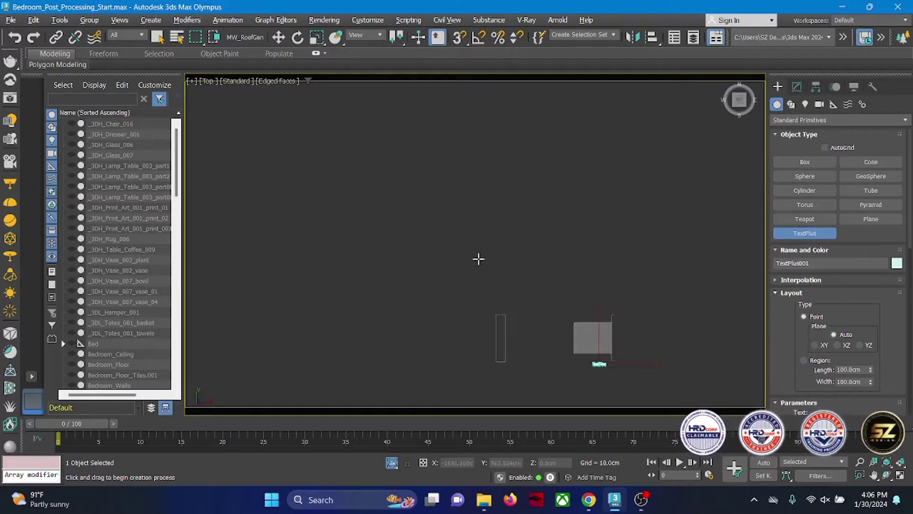
pyautogui.scroll(3, 706, 335)
# - Replace the default wording of the text object with "SZ Design"
pyautogui.click(797, 87)
pyautogui.scroll(4, 513, 363)
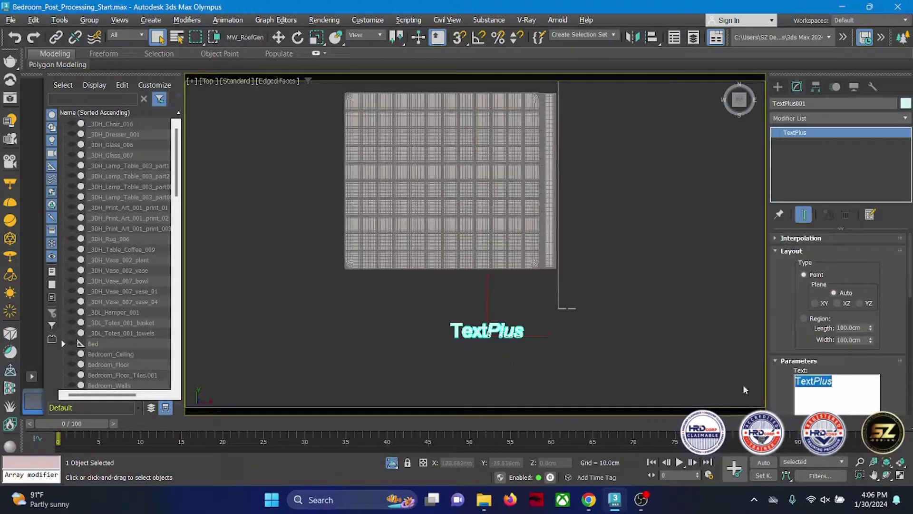
pyautogui.write('n')
pyautogui.scroll(-4, 683, 366)
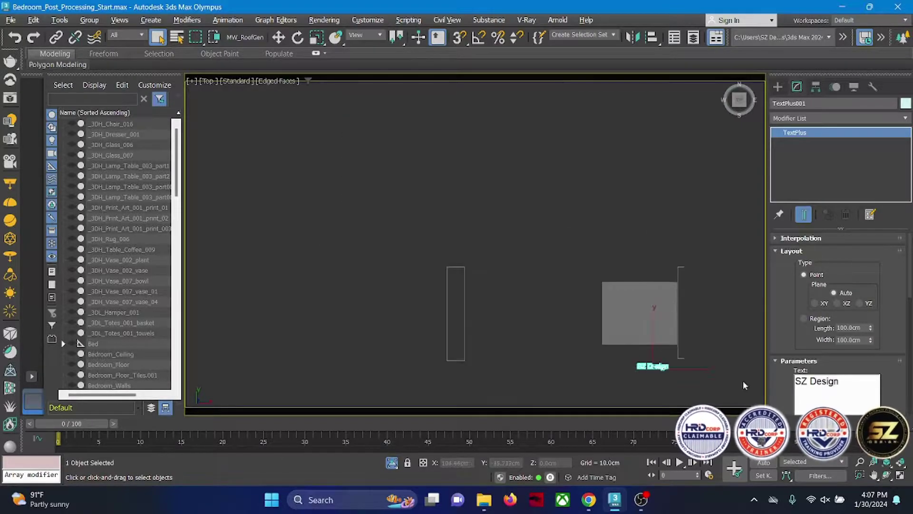
pyautogui.scroll(3, 682, 366)
# - Turn on angle snap and rotate the text 90 degrees about the X axis so it stands upright
pyautogui.click(283, 38)
pyautogui.moveTo(673, 307); pyautogui.dragTo(582, 240, button='middle')
pyautogui.scroll(3, 583, 240)
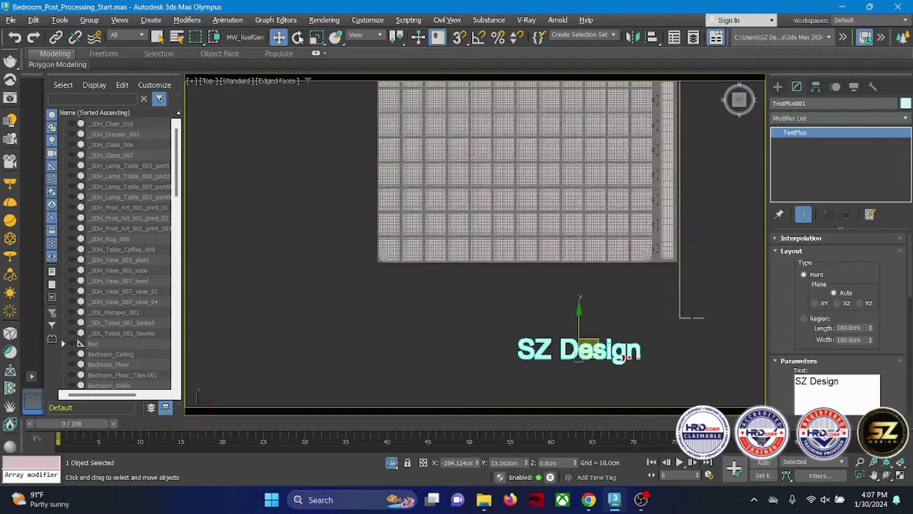
pyautogui.click(298, 37)
pyautogui.moveTo(601, 315); pyautogui.dragTo(610, 240, button='middle')
pyautogui.moveTo(588, 251); pyautogui.dragTo(590, 299)
pyautogui.hotkey('ctrl', 'z')
pyautogui.click(479, 37)
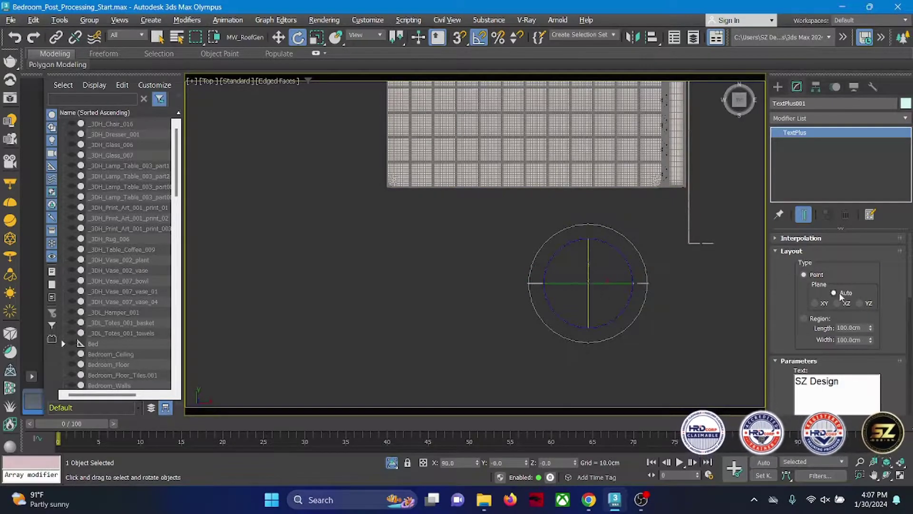
# - Try a text size of 300 cm and restore it to 25 cm
pyautogui.moveTo(910, 266); pyautogui.dragTo(911, 337)
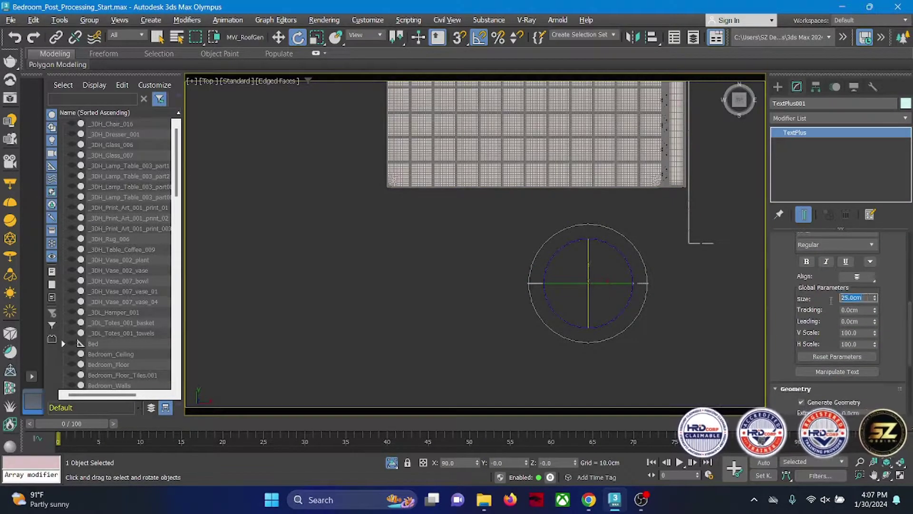
pyautogui.press('Return')
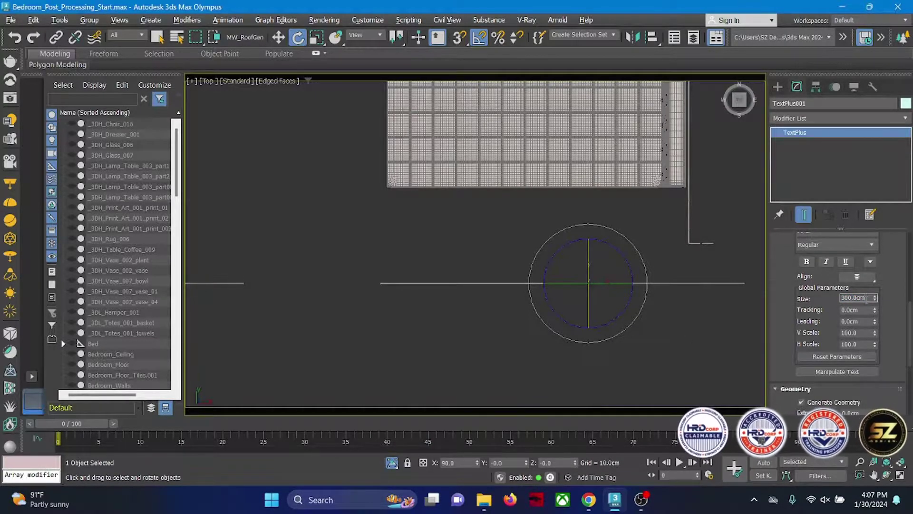
pyautogui.write('25')
pyautogui.press('Return')
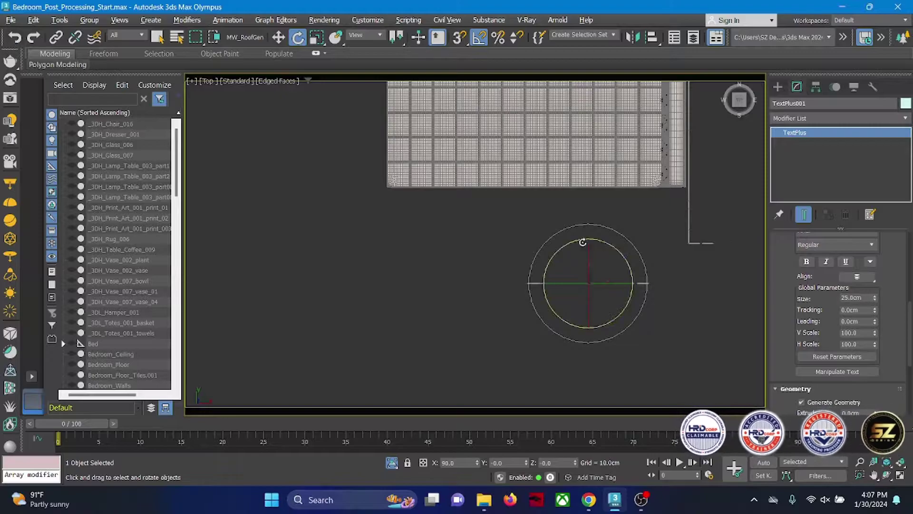
# - Extrude the text geometry by 10 cm
pyautogui.scroll(-3, 870, 343)
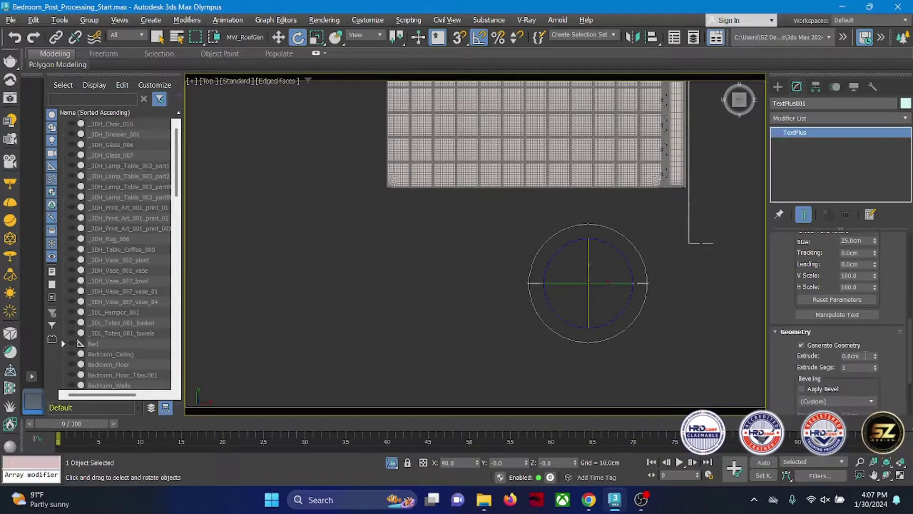
pyautogui.write('10')
pyautogui.press('Return')
pyautogui.scroll(-3, 635, 298)
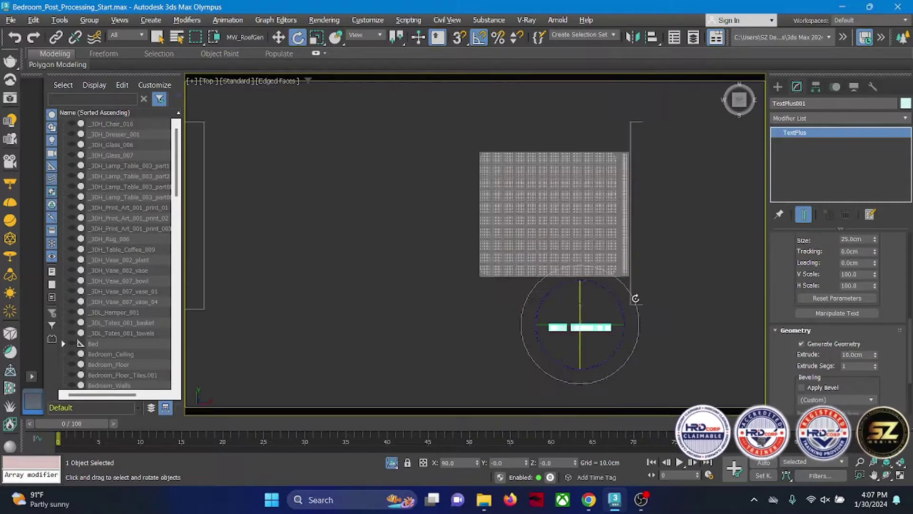
# - Rotate the text about its vertical axis so it faces the foot of the bed
pyautogui.click(279, 38)
pyautogui.click(298, 37)
pyautogui.moveTo(618, 298); pyautogui.dragTo(642, 313)
# - Move the text in the top view to the headboard, centred on the bed's width and close to the wall
pyautogui.click(279, 38)
pyautogui.moveTo(581, 286); pyautogui.dragTo(617, 169)
pyautogui.scroll(4, 613, 197)
pyautogui.moveTo(586, 221); pyautogui.dragTo(682, 231)
pyautogui.moveTo(646, 181); pyautogui.dragTo(649, 197)
pyautogui.keyDown('alt'); pyautogui.moveTo(648, 197); pyautogui.dragTo(771, 161, button='middle'); pyautogui.keyUp('alt')
# - Raise the text in a wireframe left view until it rests on the top edge of the headboard
pyautogui.press('l')
pyautogui.scroll(5, 642, 307)
pyautogui.moveTo(629, 337); pyautogui.dragTo(629, 261)
pyautogui.click(258, 82)
pyautogui.click(293, 198)
pyautogui.moveTo(619, 298); pyautogui.dragTo(537, 202, button='middle')
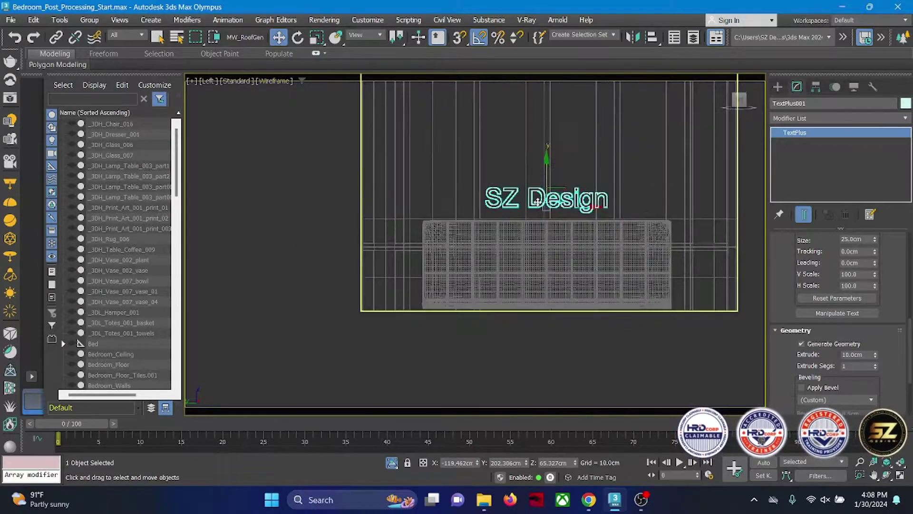
pyautogui.scroll(2, 537, 201)
pyautogui.moveTo(551, 172); pyautogui.dragTo(559, 189)
# - Reduce the extrusion of the text to 5 cm
pyautogui.scroll(-5, 559, 190)
pyautogui.keyDown('alt'); pyautogui.moveTo(559, 189); pyautogui.dragTo(609, 243, button='middle'); pyautogui.keyUp('alt')
pyautogui.scroll(5, 537, 207)
pyautogui.keyDown('alt'); pyautogui.moveTo(537, 207); pyautogui.dragTo(496, 197, button='middle'); pyautogui.keyUp('alt')
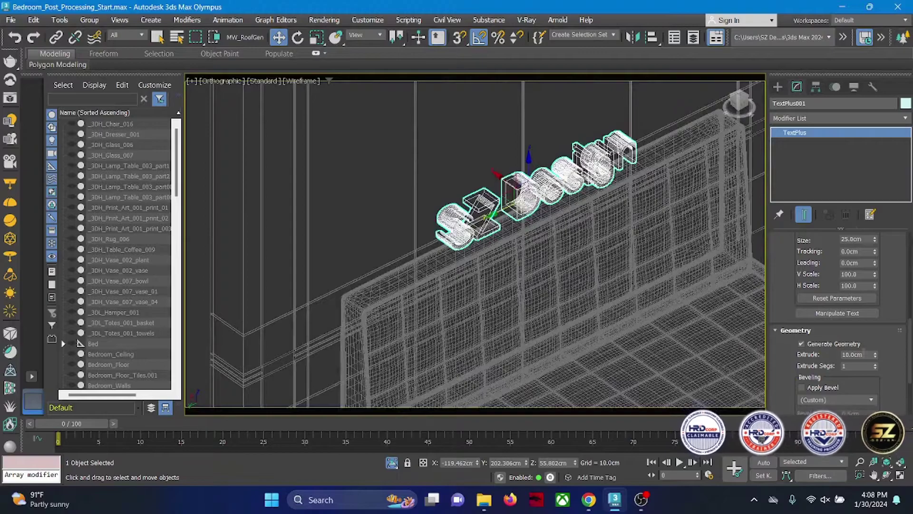
pyautogui.write('5')
pyautogui.press('Return')
pyautogui.scroll(4, 458, 164)
pyautogui.scroll(-6, 508, 195)
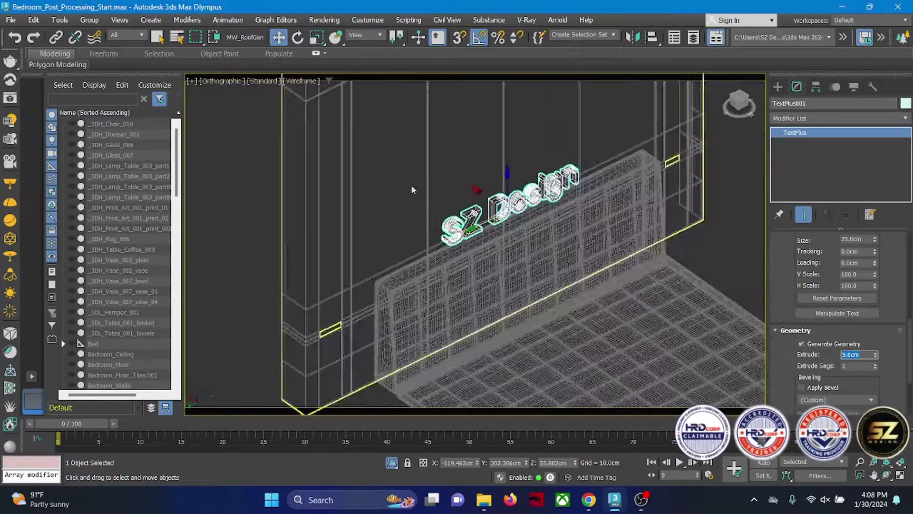
# - Display the orthographic viewport shaded with edged faces instead of wireframe
pyautogui.click(301, 81)
pyautogui.click(326, 195)
pyautogui.scroll(6, 529, 202)
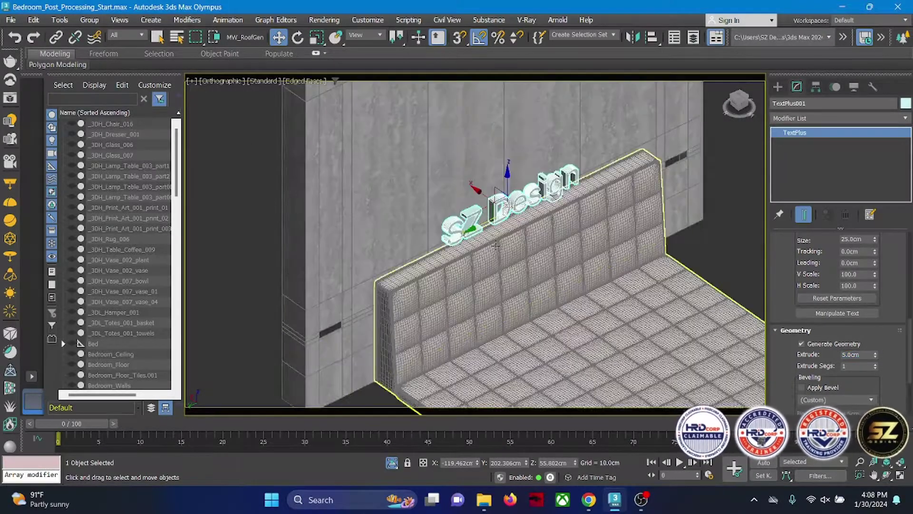
# - Open the material browser for the first sample slot of the Material Editor
pyautogui.press('m')
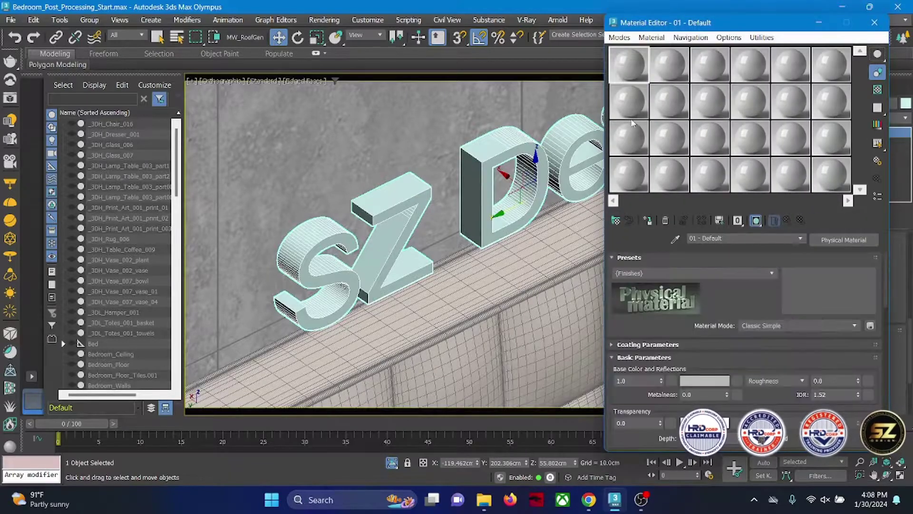
pyautogui.scroll(-8, 389, 212)
pyautogui.scroll(-6, 390, 211)
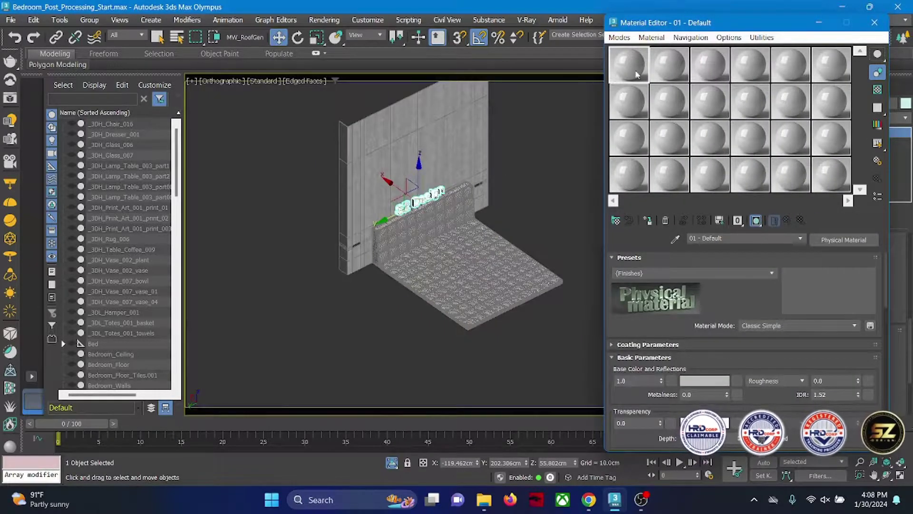
pyautogui.click(614, 220)
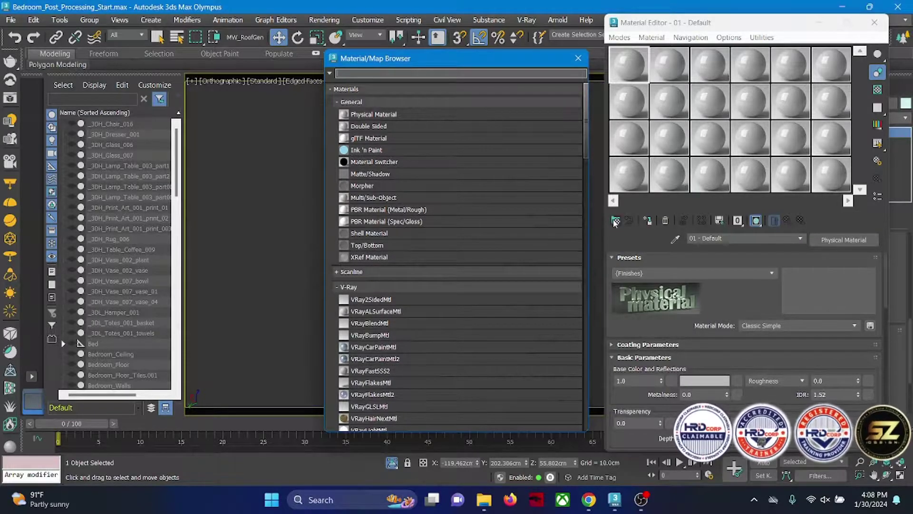
pyautogui.scroll(-10, 454, 344)
pyautogui.scroll(10, 454, 354)
# - Load the gold material library from the Architectural Gold folder within the vray materials collection
pyautogui.click(330, 74)
pyautogui.click(381, 123)
pyautogui.click(330, 228)
pyautogui.doubleClick(527, 133)
pyautogui.scroll(-5, 434, 152)
pyautogui.doubleClick(416, 310)
pyautogui.doubleClick(398, 285)
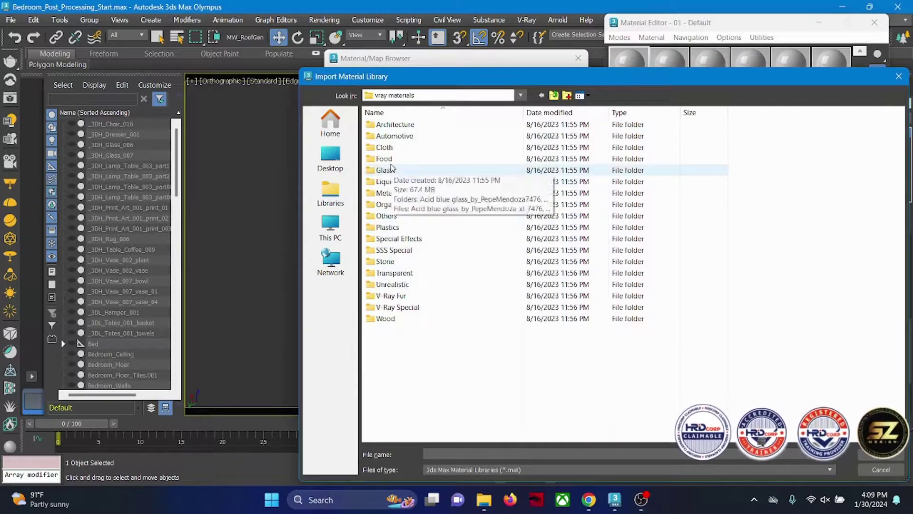
pyautogui.doubleClick(389, 195)
pyautogui.doubleClick(381, 232)
pyautogui.click(373, 126)
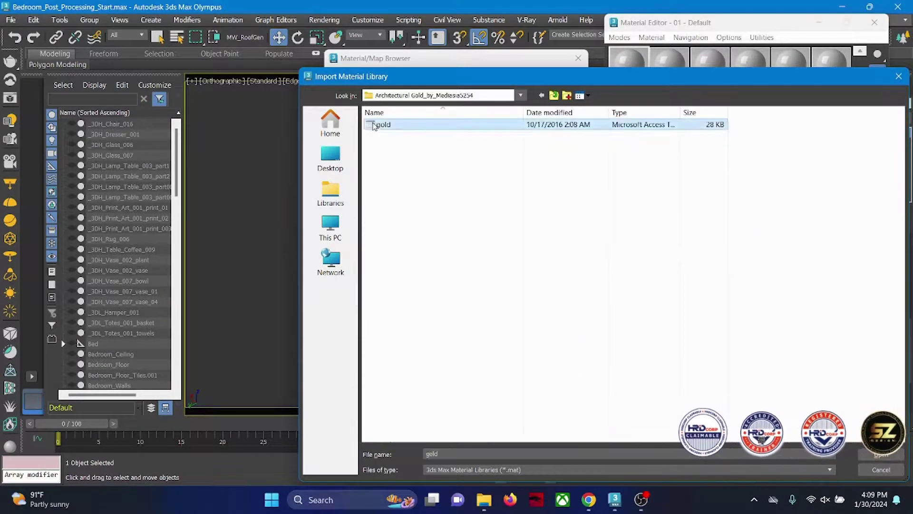
pyautogui.doubleClick(373, 124)
# - Put the Gold material in the first sample slot and assign it to the SZ Design text
pyautogui.doubleClick(363, 104)
pyautogui.click(579, 58)
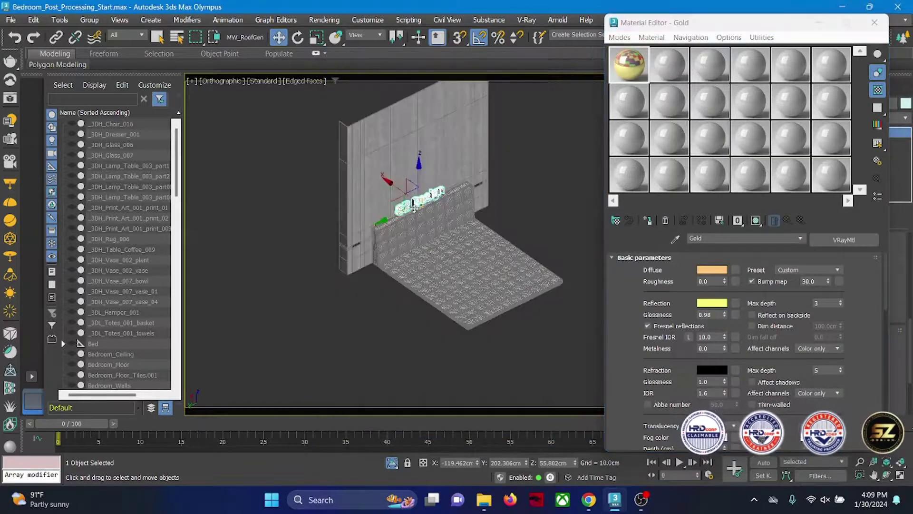
pyautogui.scroll(5, 413, 208)
pyautogui.click(647, 220)
pyautogui.click(874, 22)
# - Switch the viewport to RenderCamera and end the isolation so the whole bedroom is shown
pyautogui.click(221, 81)
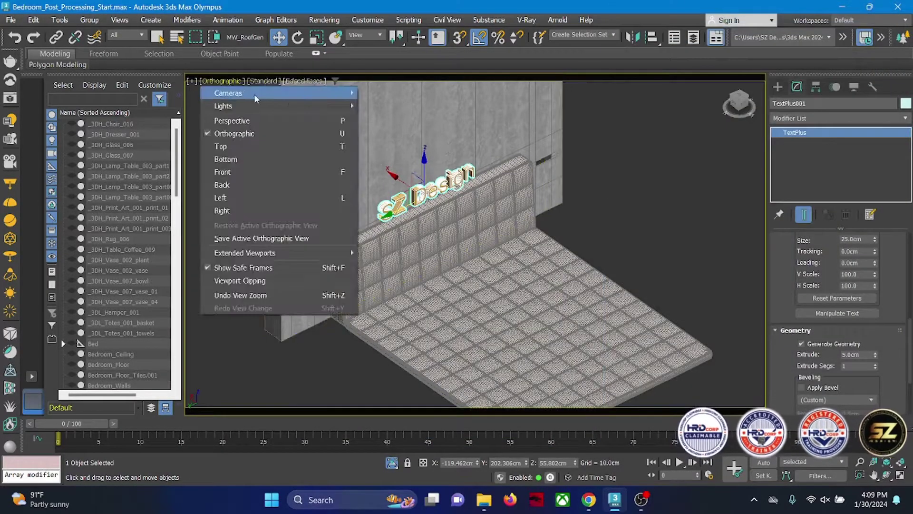
pyautogui.moveTo(253, 95)
pyautogui.click(386, 94)
pyautogui.rightClick(593, 208)
pyautogui.click(616, 146)
# - Render the RenderCamera view with V-Ray and fit the whole image in the frame buffer at 50%
pyautogui.click(326, 24)
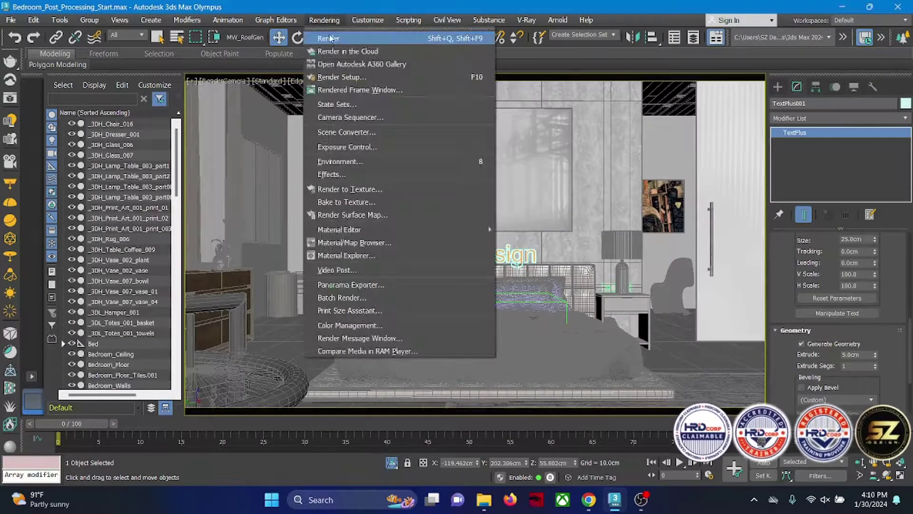
pyautogui.click(328, 38)
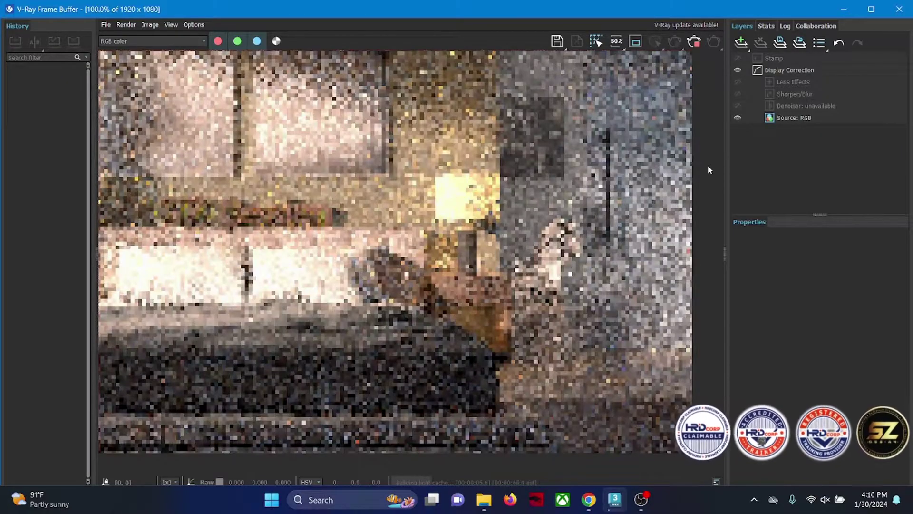
pyautogui.scroll(-5, 389, 291)
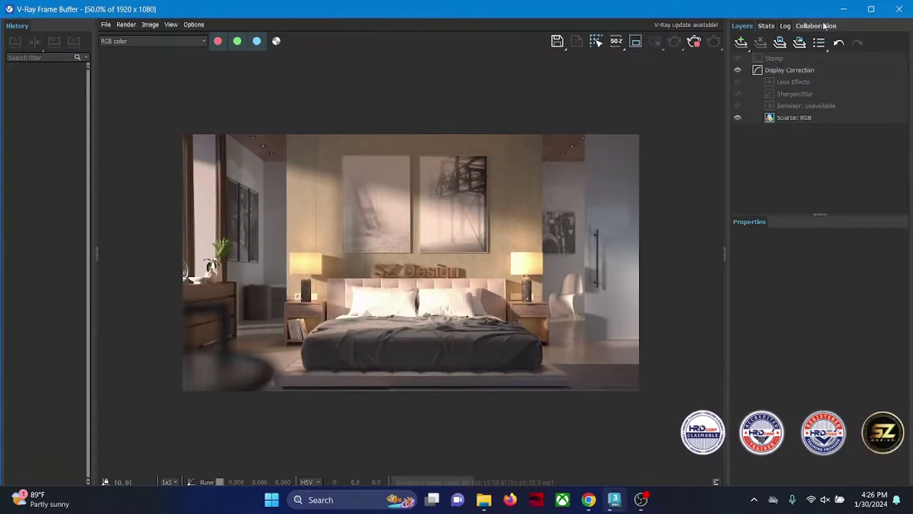
# - Save the render as a JPEG named 1 in a new Render Output folder inside the Getting_Started_V-Ray project folder
pyautogui.click(557, 41)
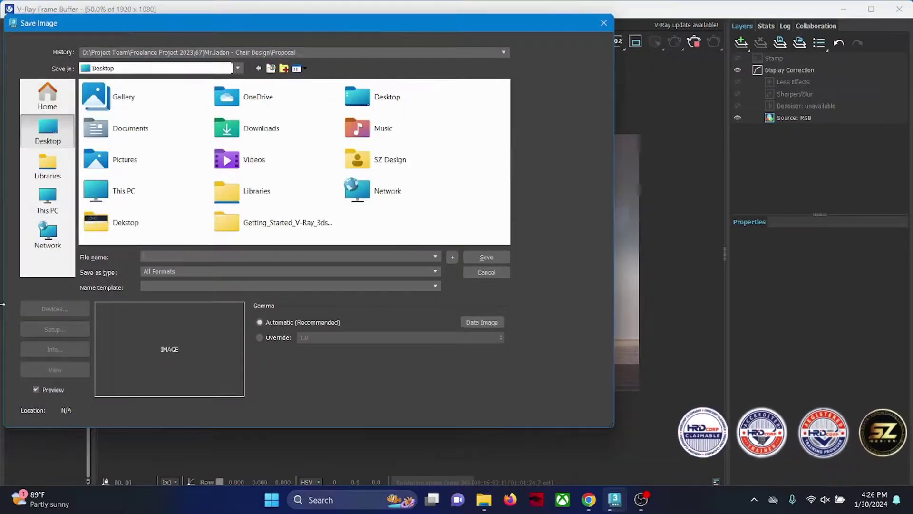
pyautogui.doubleClick(273, 222)
pyautogui.rightClick(193, 163)
pyautogui.moveTo(265, 273)
pyautogui.click(341, 272)
pyautogui.write('Render Out')
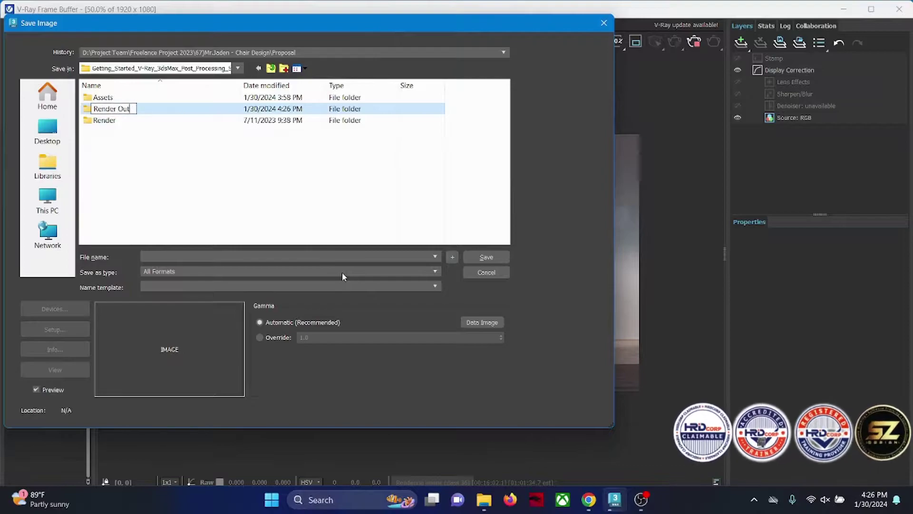
pyautogui.press('Return')
pyautogui.press('Return')
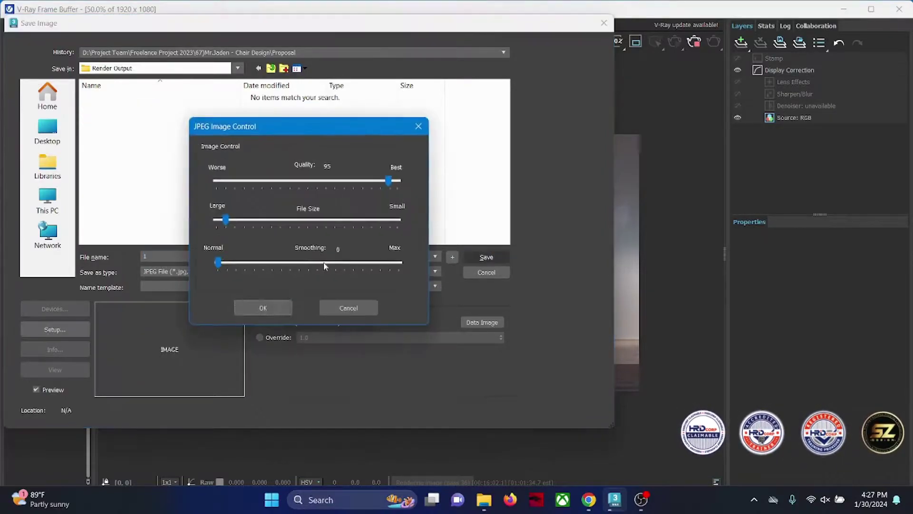
pyautogui.click(261, 306)
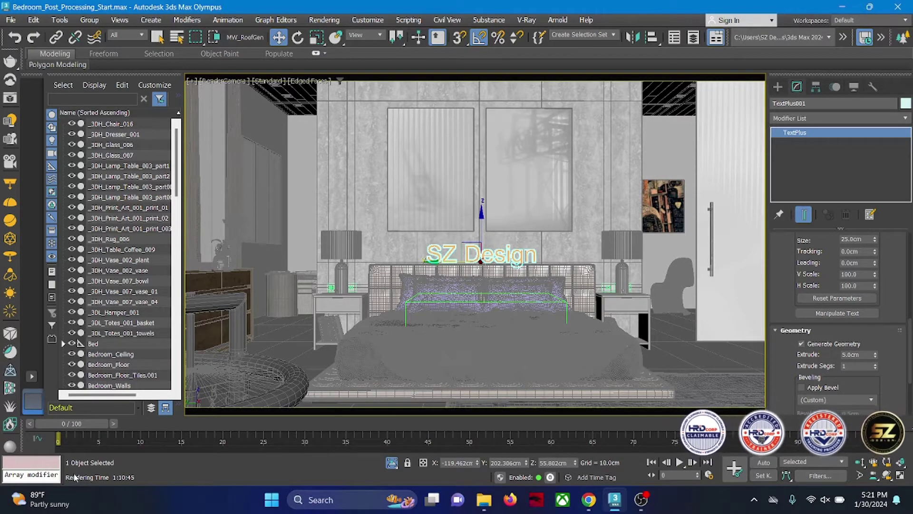
# - Open the finished render in the Rendered Frame Window and save the image
pyautogui.click(332, 22)
pyautogui.click(715, 37)
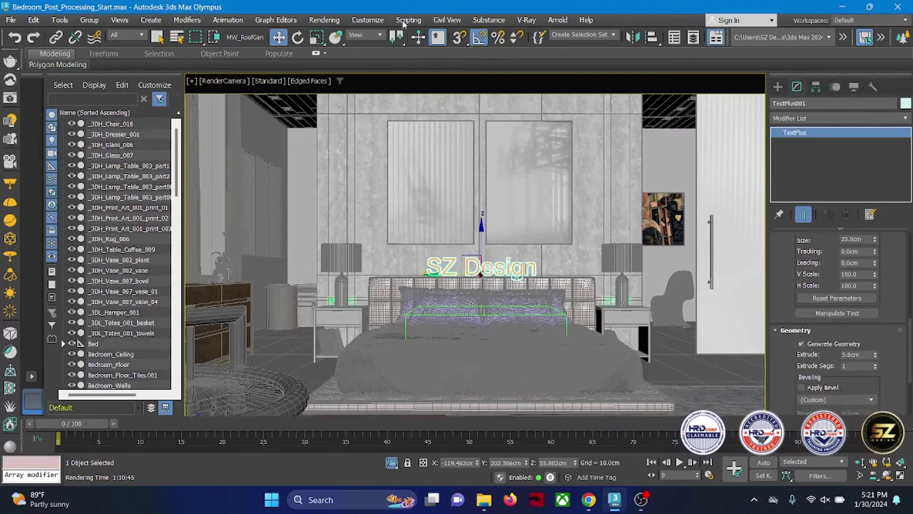
pyautogui.click(324, 19)
pyautogui.click(414, 90)
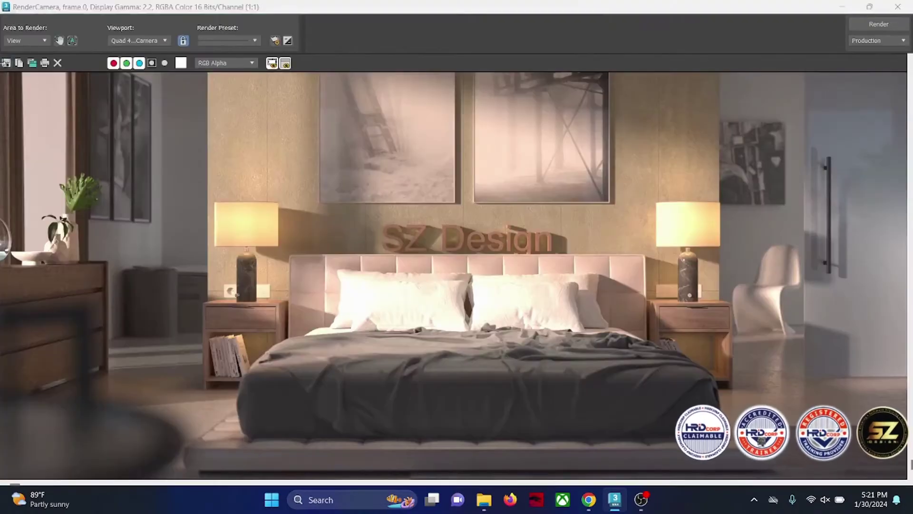
pyautogui.click(6, 63)
pyautogui.click(483, 255)
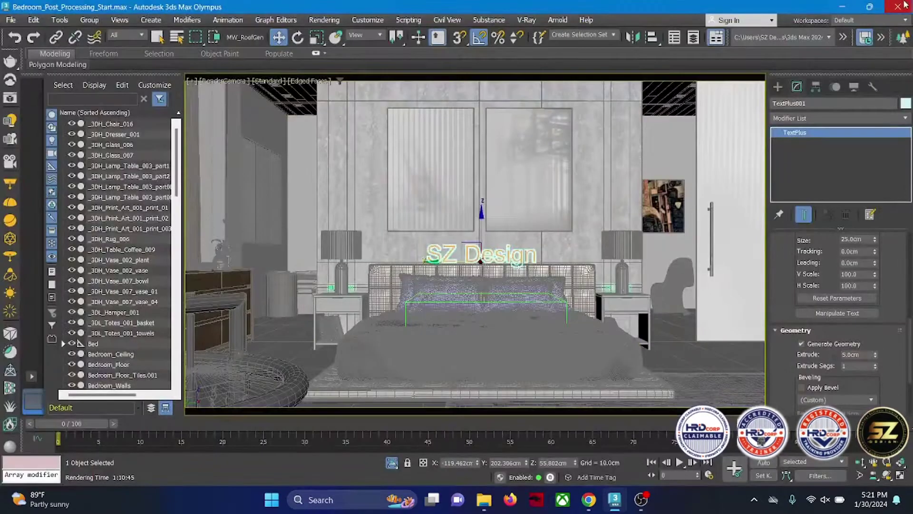